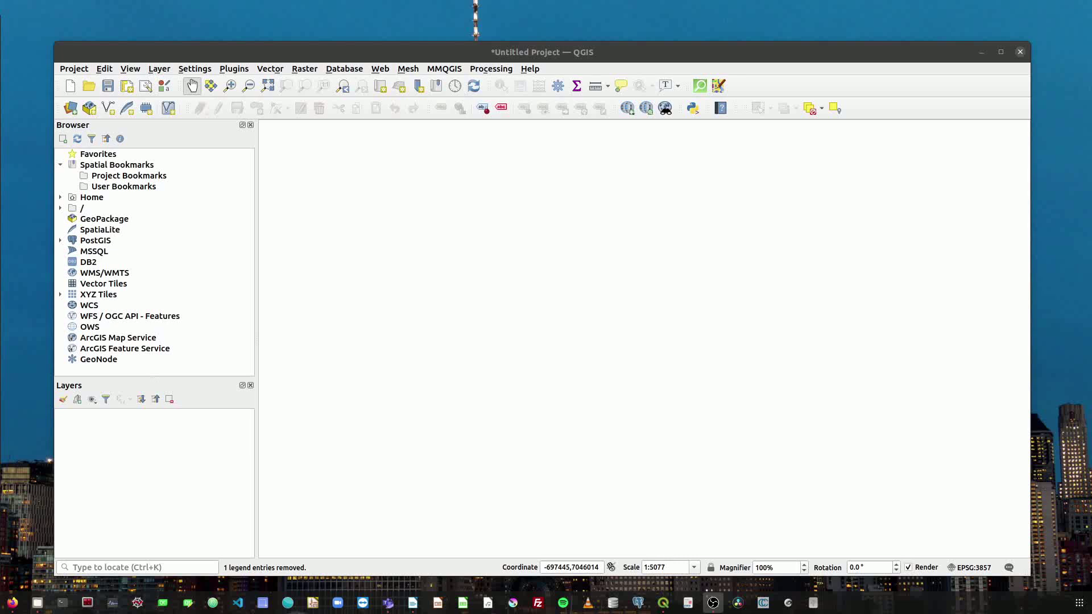
- Add Google Satellite from QuickMapServices as the basemap
click(506, 51)
drag(507, 51, 507, 50)
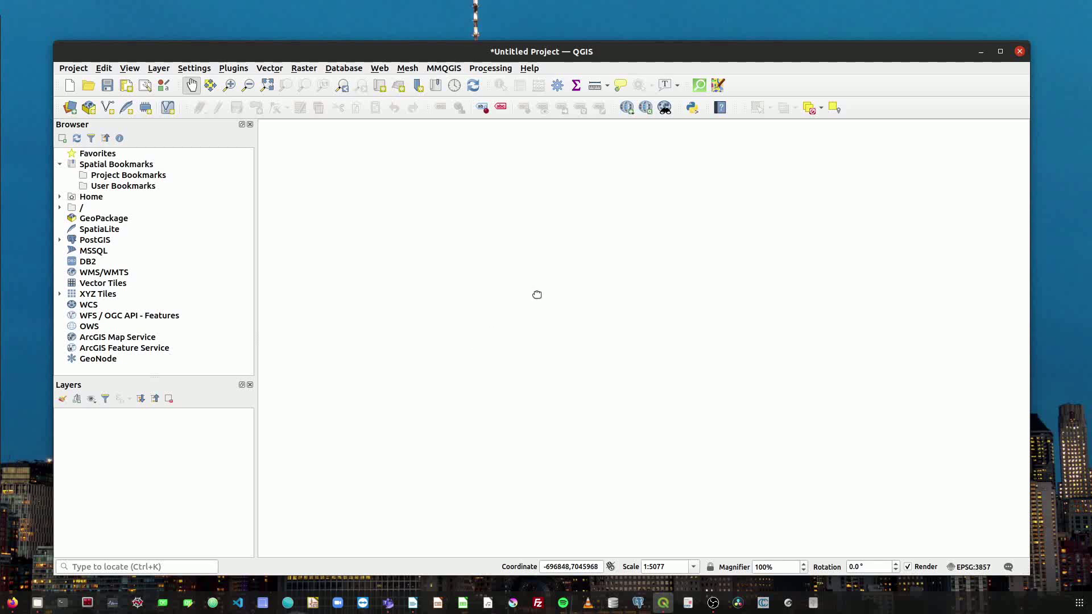
click(380, 69)
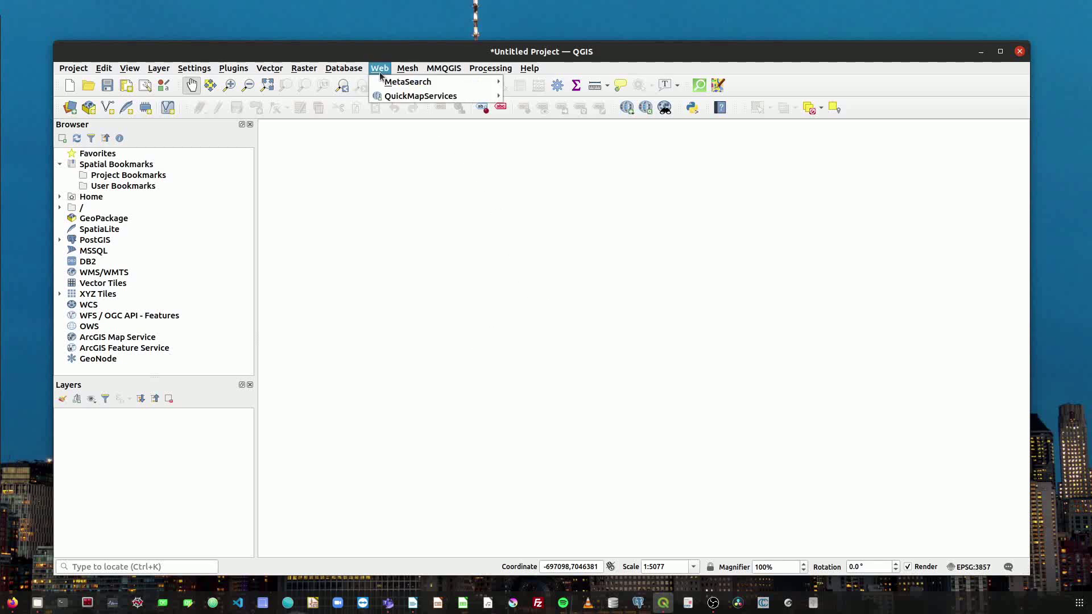
mouse_move(403, 98)
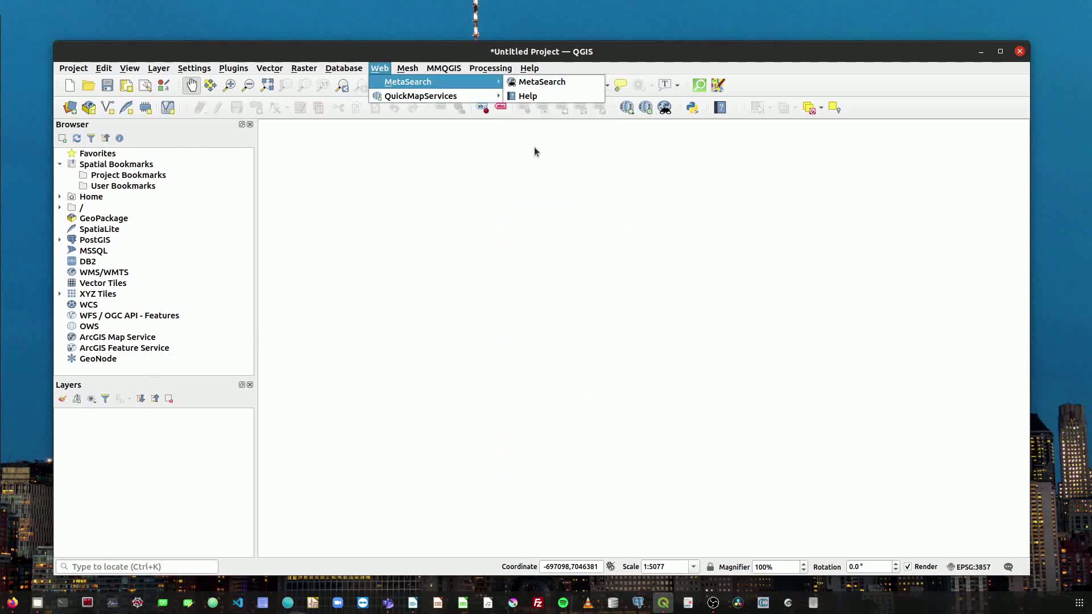
mouse_move(541, 182)
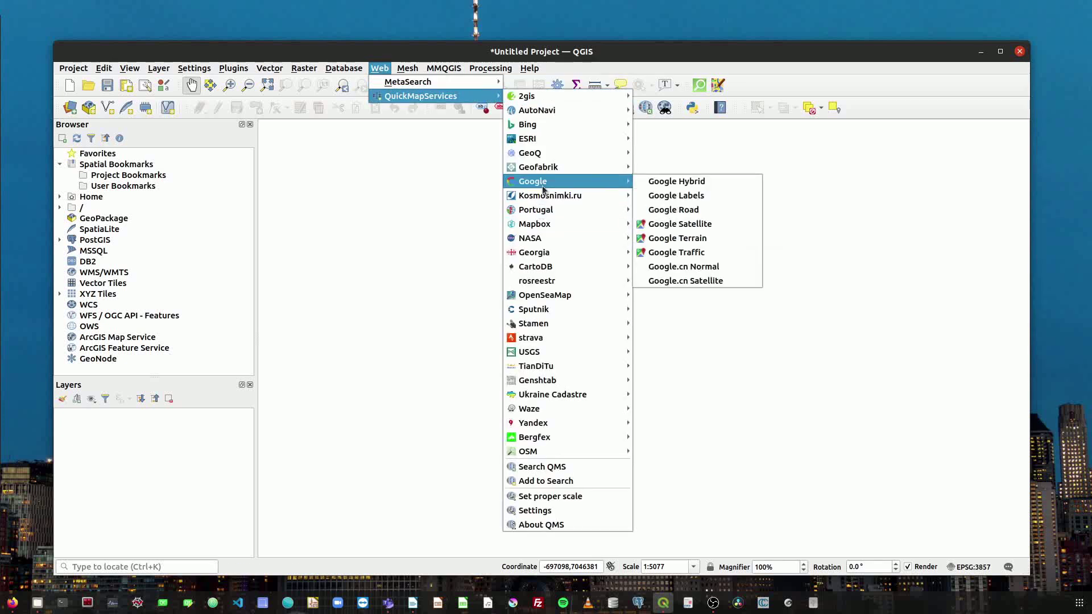
click(699, 225)
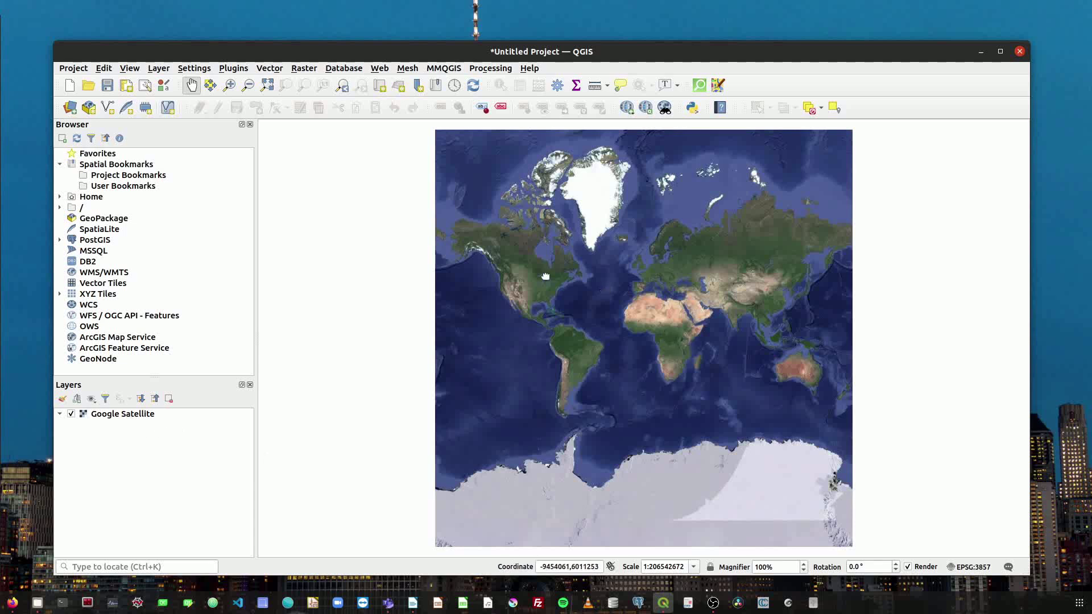
- Zoom and pan the satellite map to St Stephen's Green in central Dublin
drag(657, 269, 621, 280)
scroll(615, 281, up, 7)
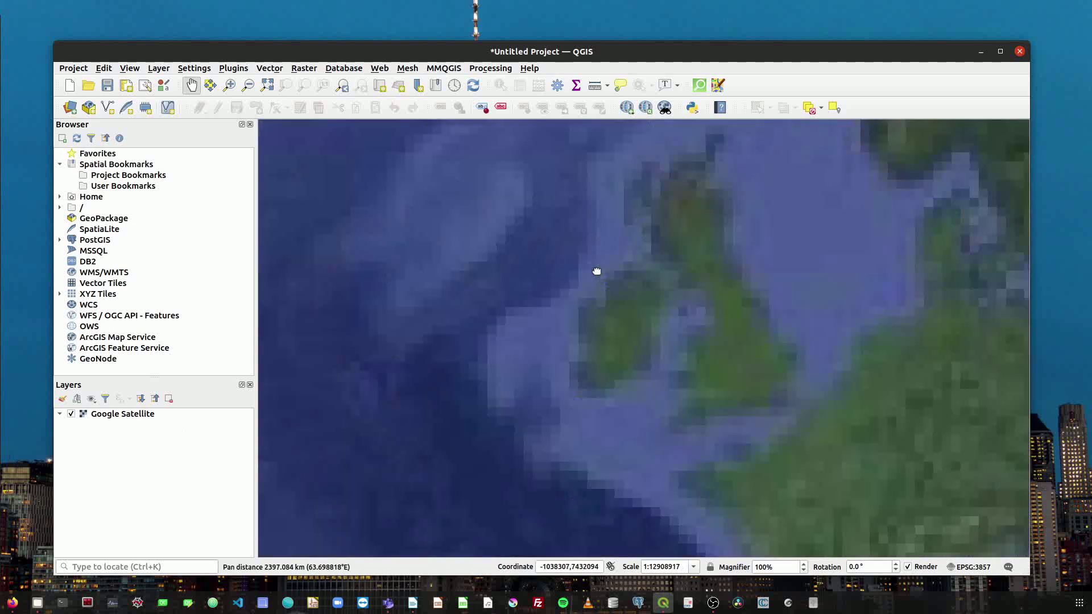
scroll(590, 314, up, 5)
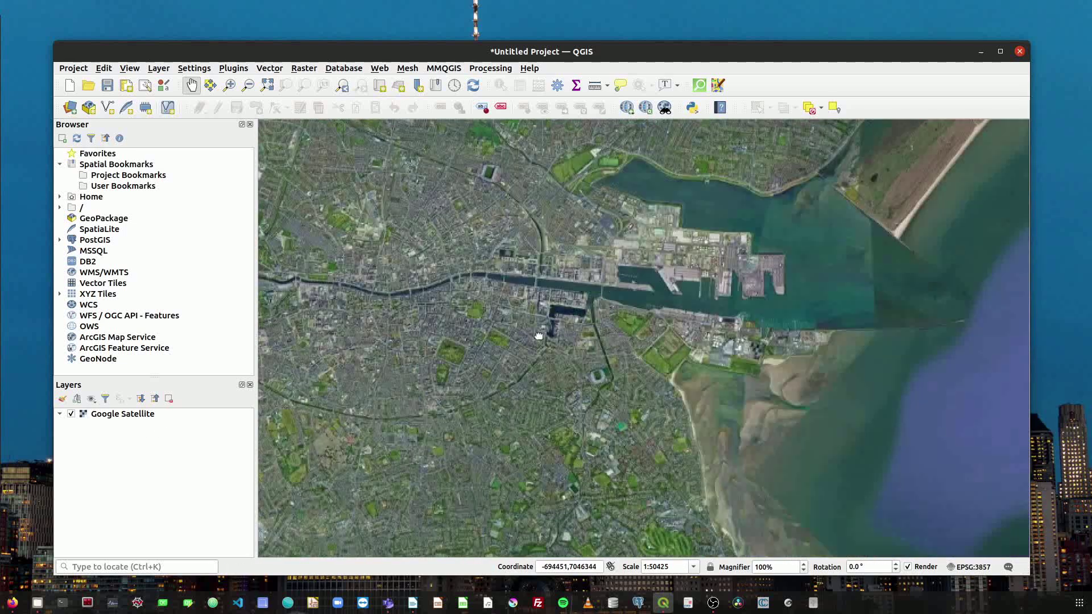
drag(464, 367, 527, 338)
scroll(520, 335, up, 3)
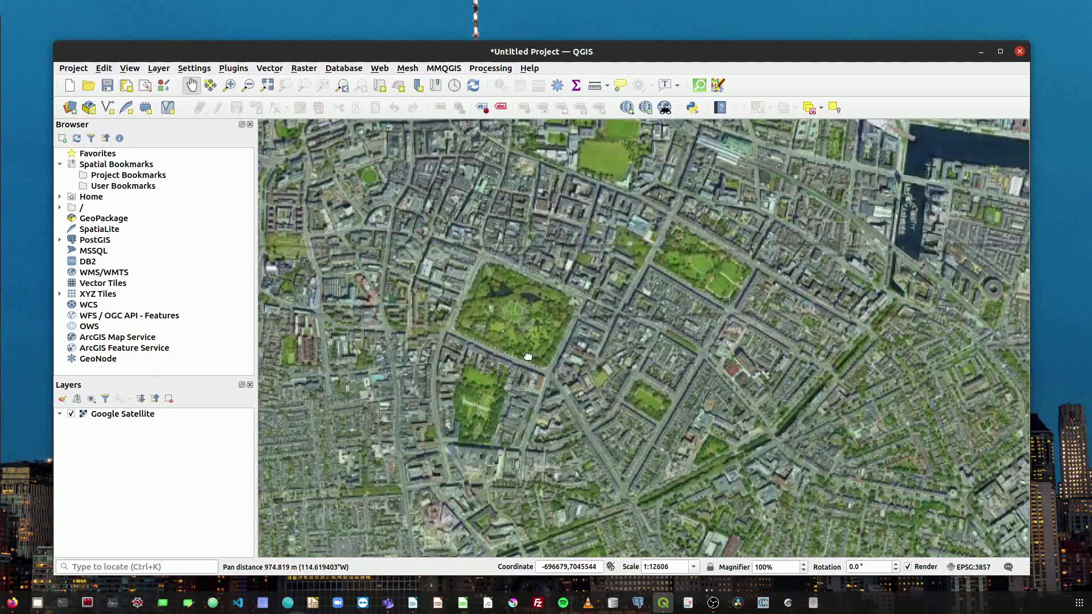
drag(479, 267, 548, 351)
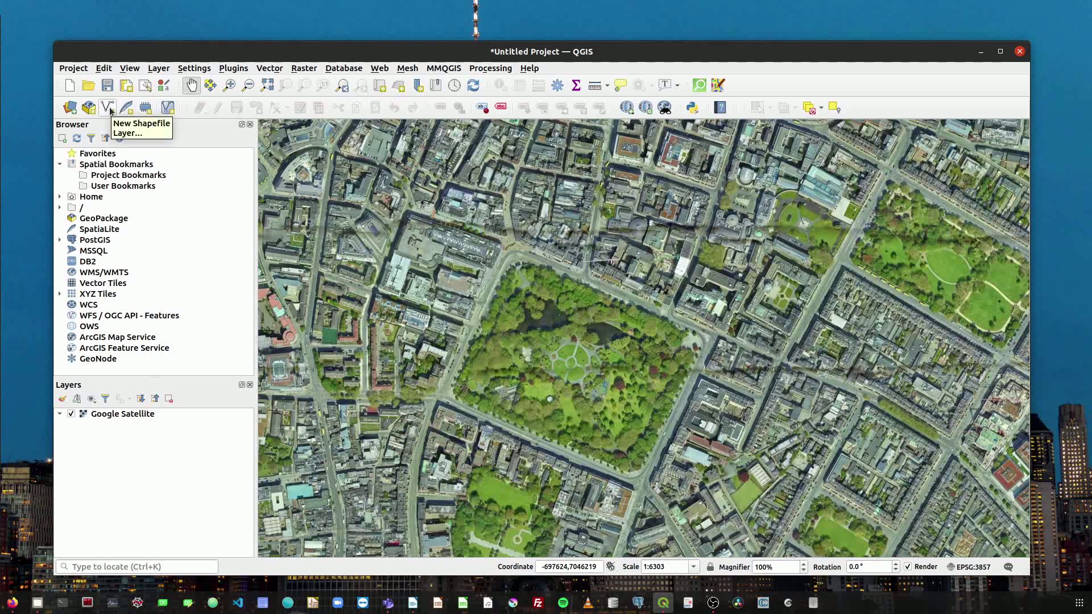
- Create a new shapefile layer named AoI with Polygon geometry type
click(162, 69)
mouse_move(184, 100)
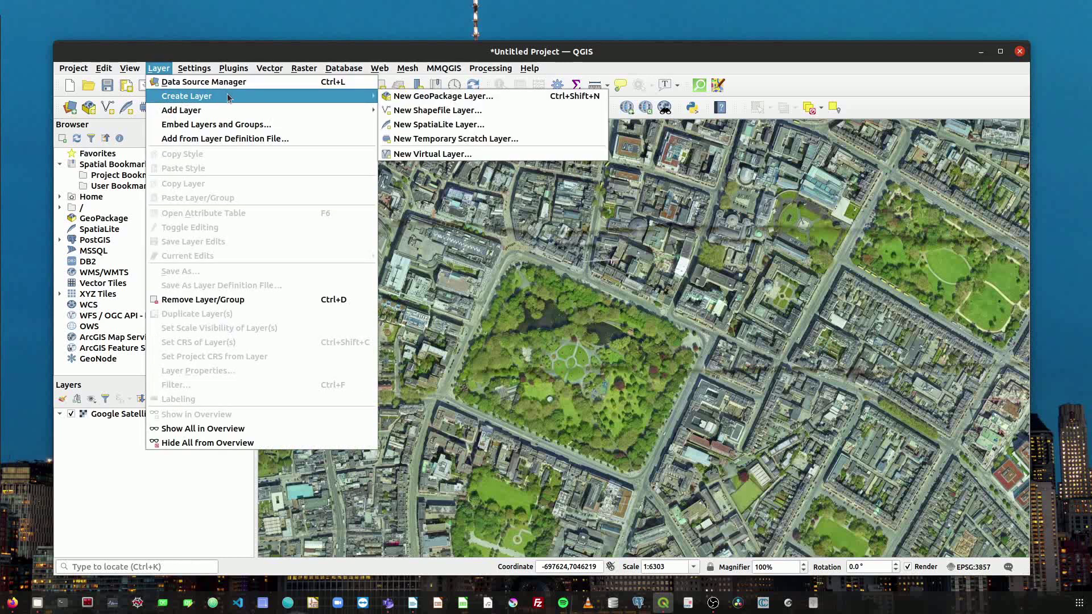
click(422, 111)
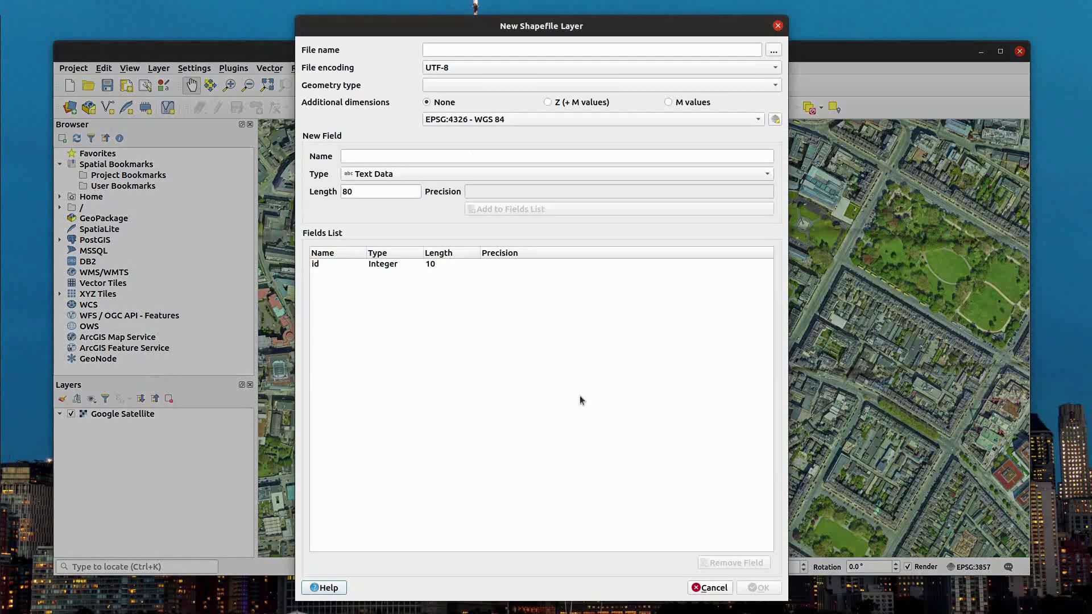
click(455, 50)
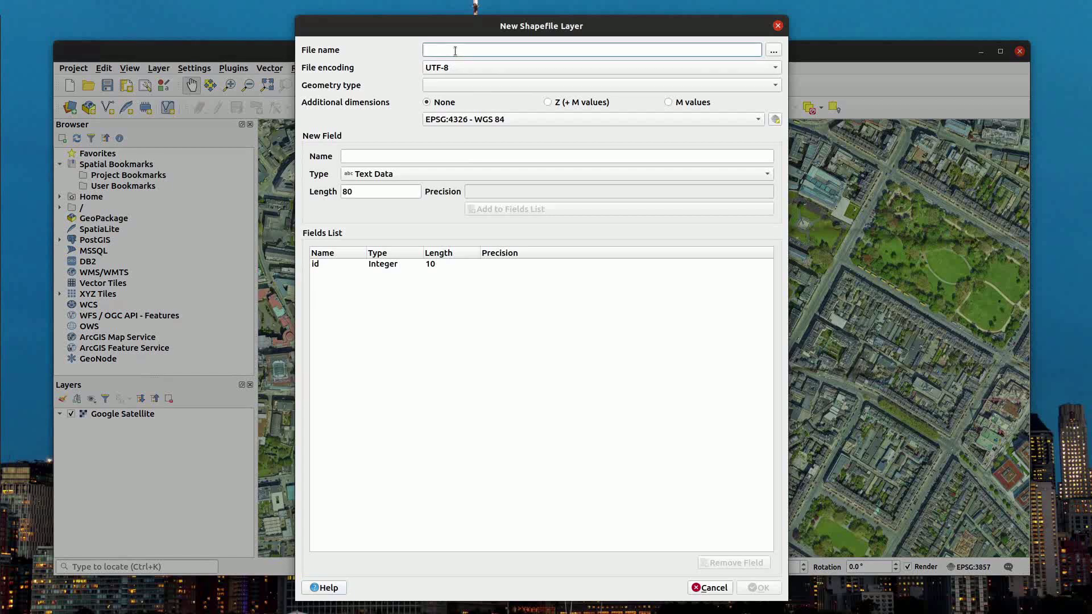
text(Ao)
click(459, 86)
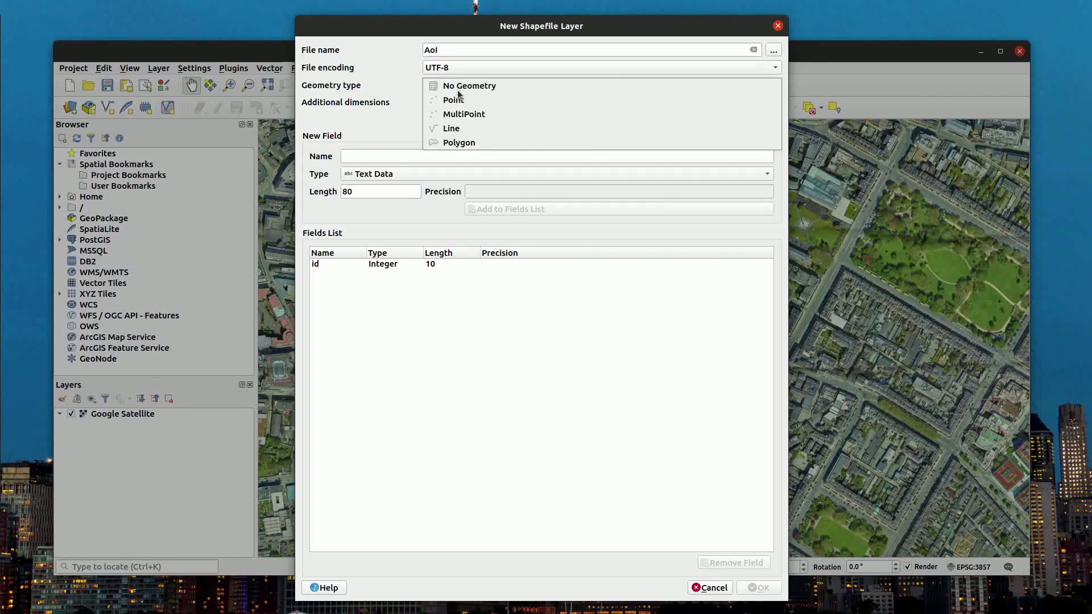
click(479, 142)
click(760, 587)
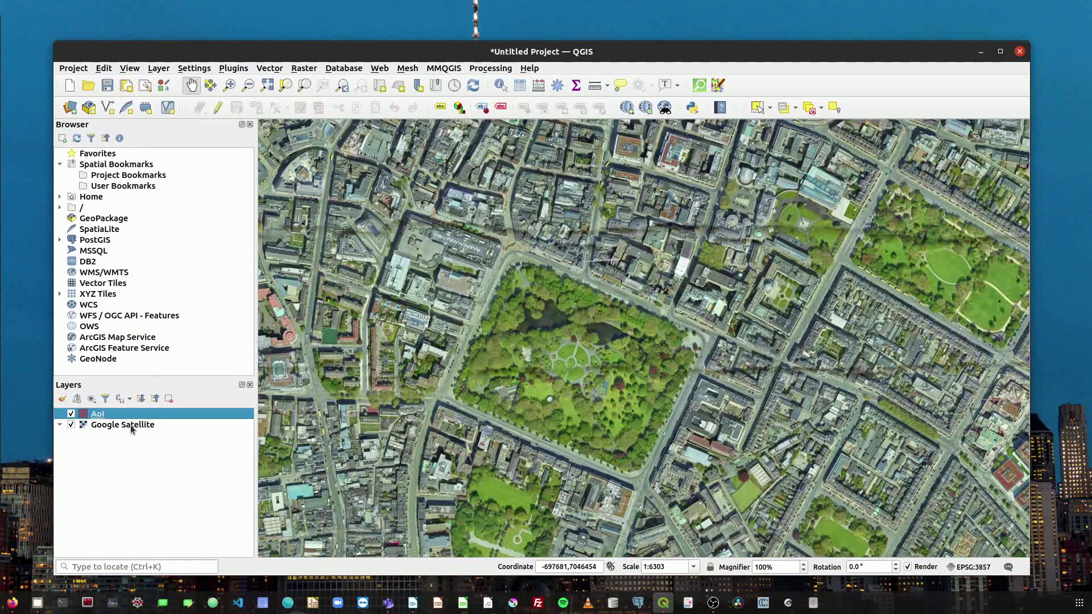
- Toggle editing on AoI and place polygon vertices at the park's east, south and west corners
click(218, 109)
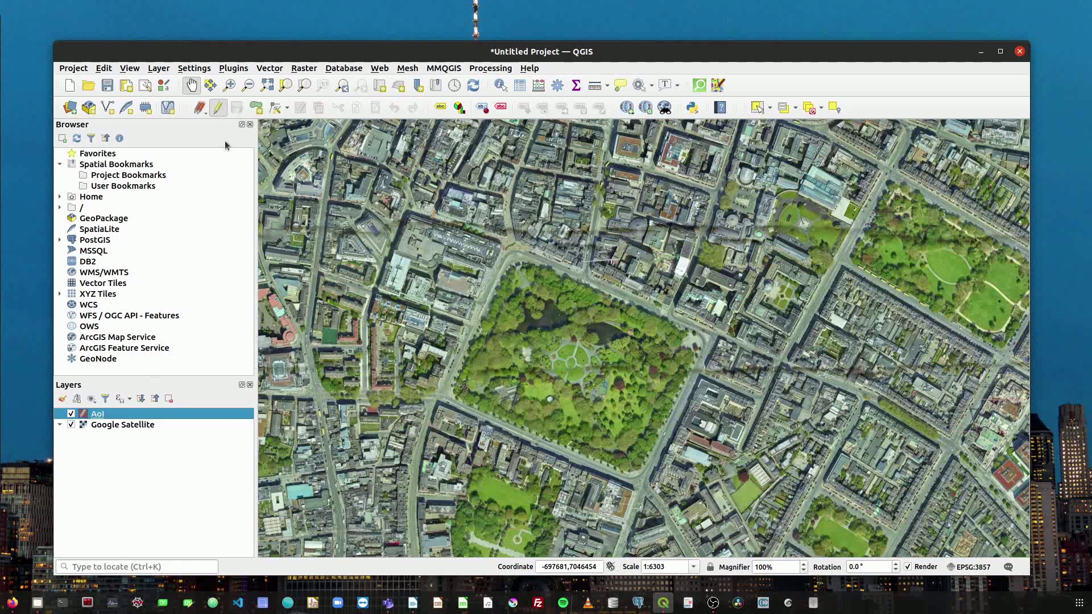
click(256, 108)
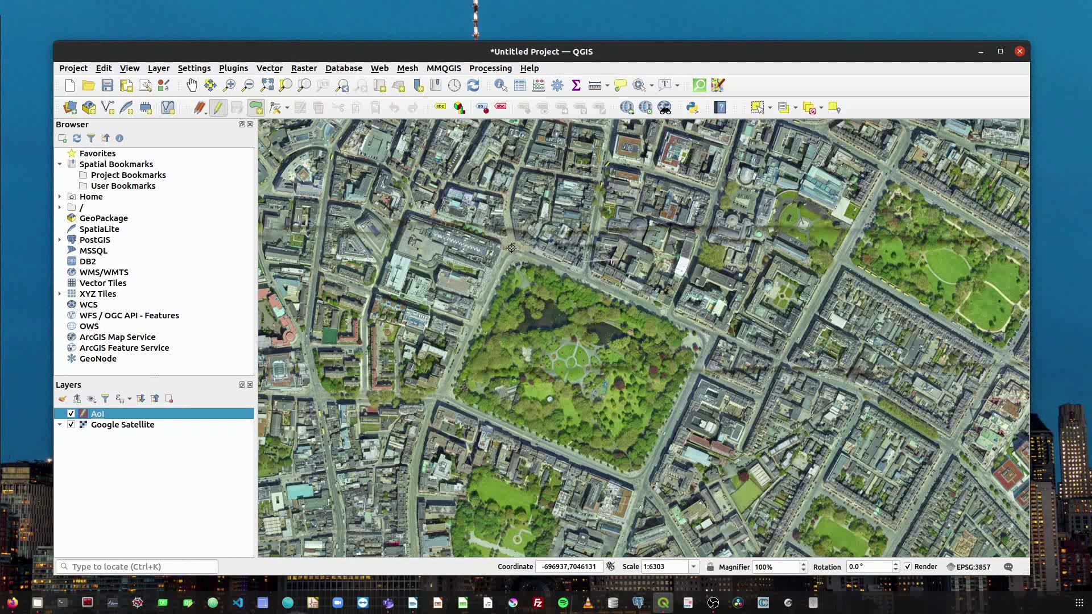
click(714, 336)
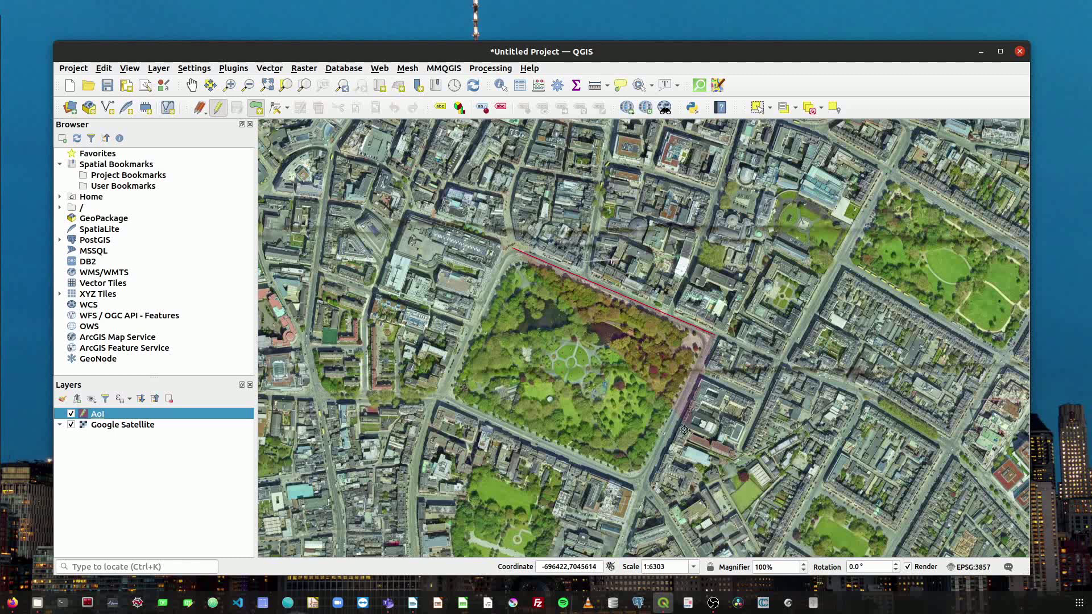
click(643, 483)
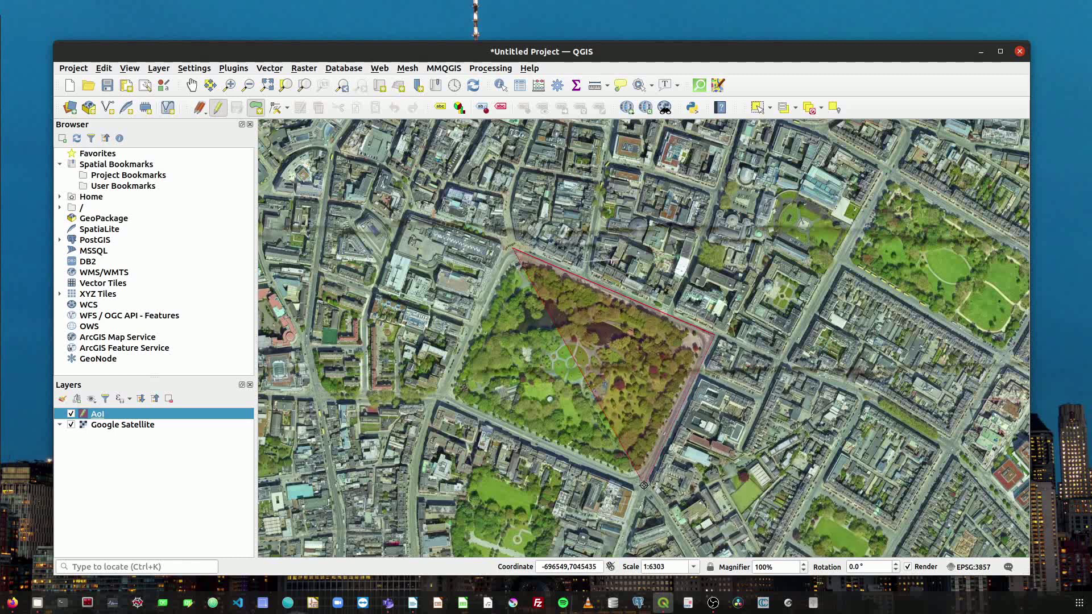
click(440, 398)
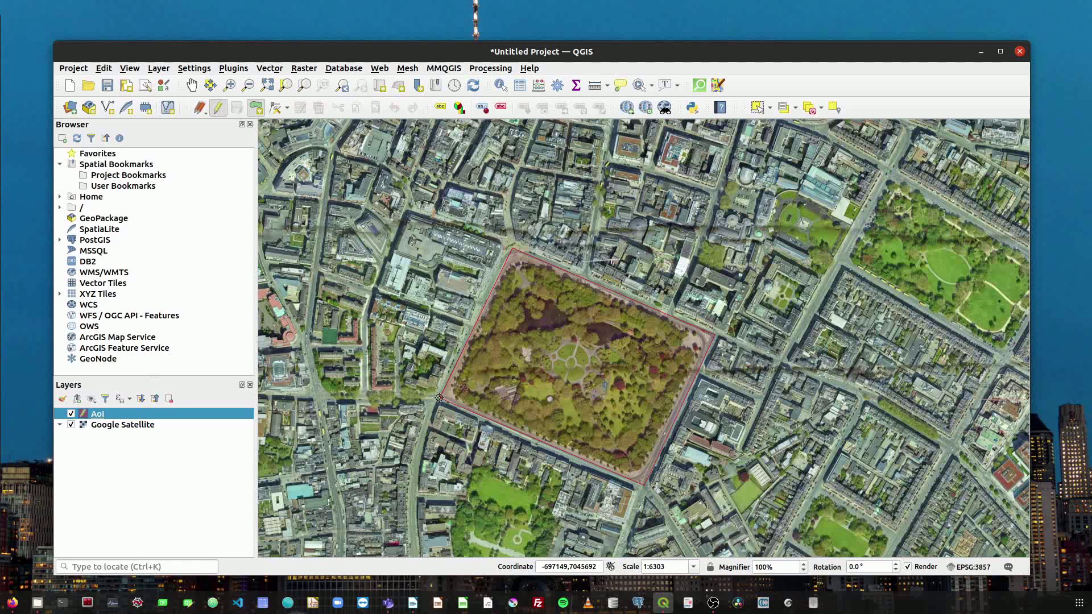
- Finish the AoI polygon and give the new feature id 0
right_click(511, 248)
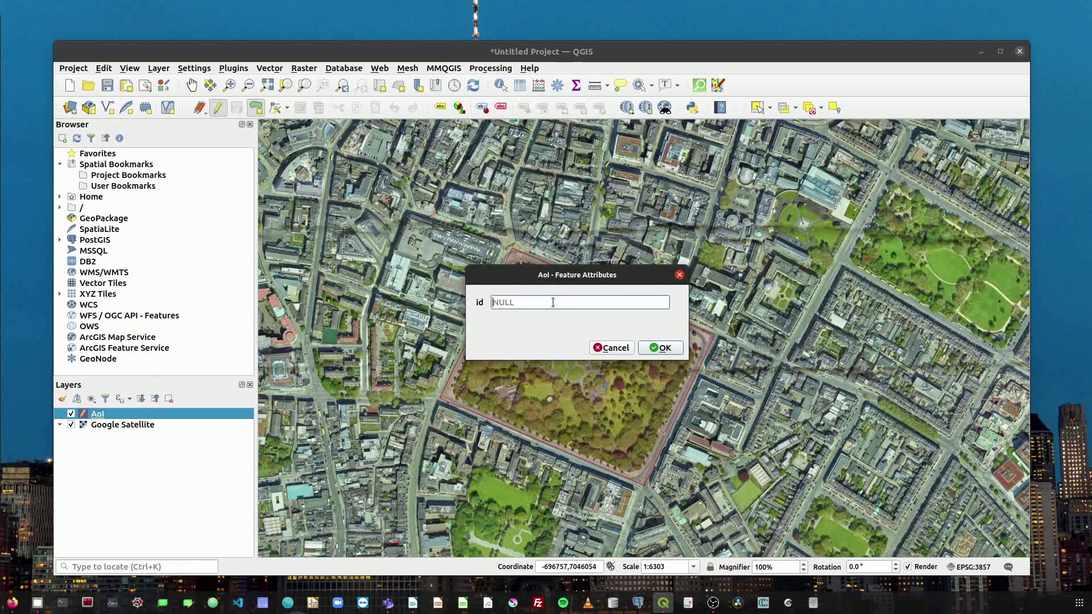
text(0)
click(666, 348)
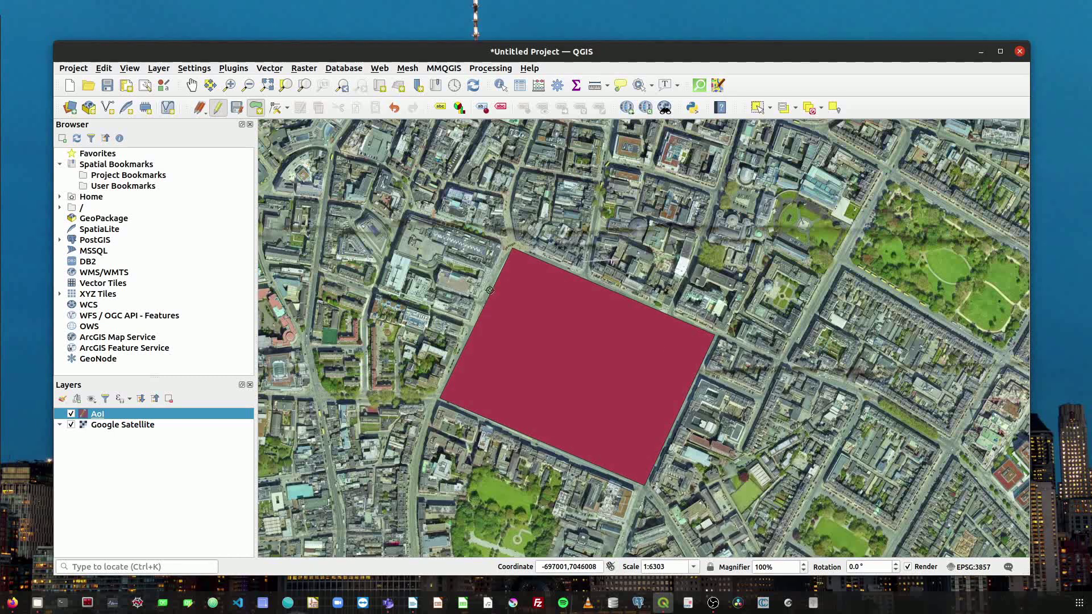
- Stop editing and save the AoI layer, then toggle editing back on
click(218, 110)
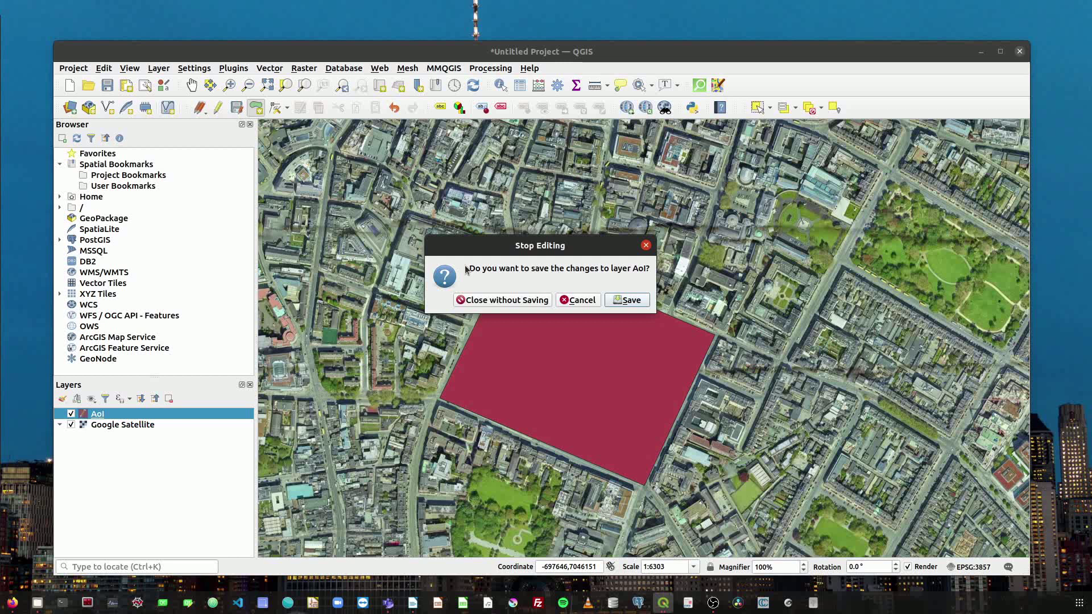
click(626, 301)
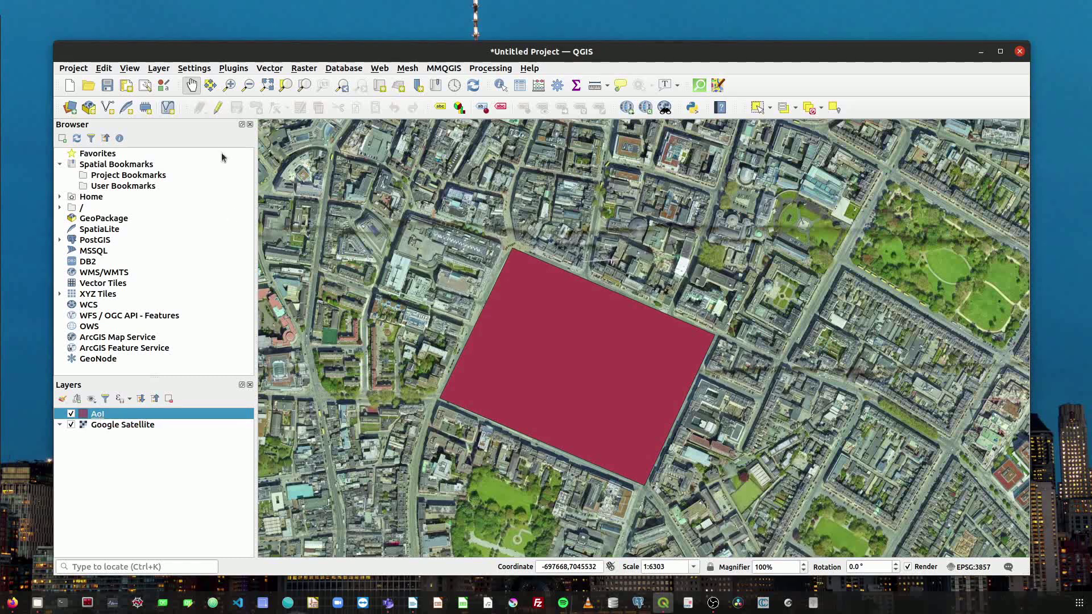
click(222, 107)
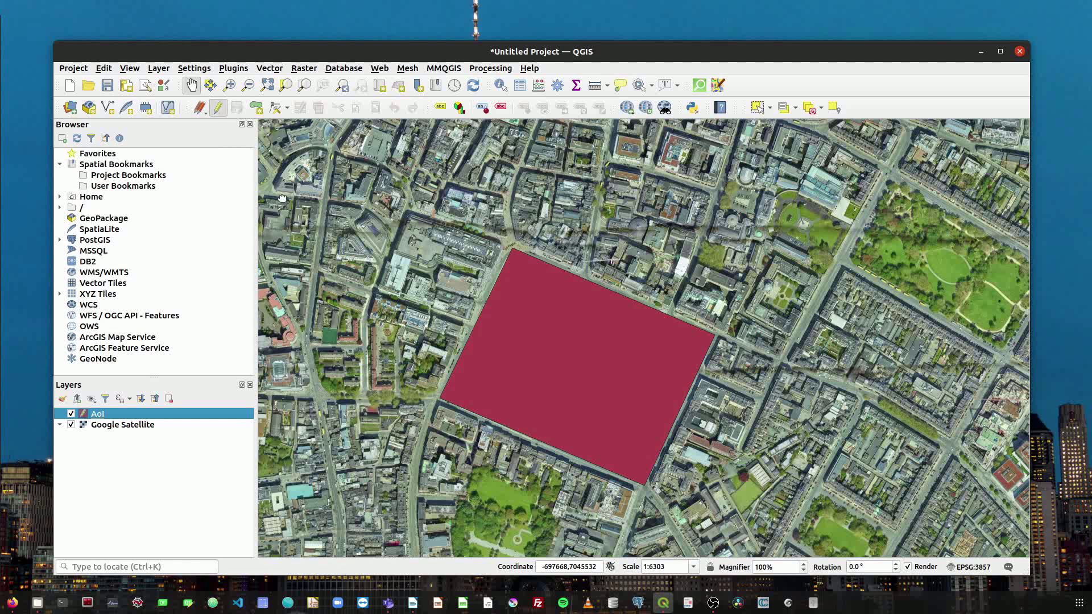
- Load the AoI polygon's vertices into the Vertex Editor table with the Vertex Tool
click(276, 110)
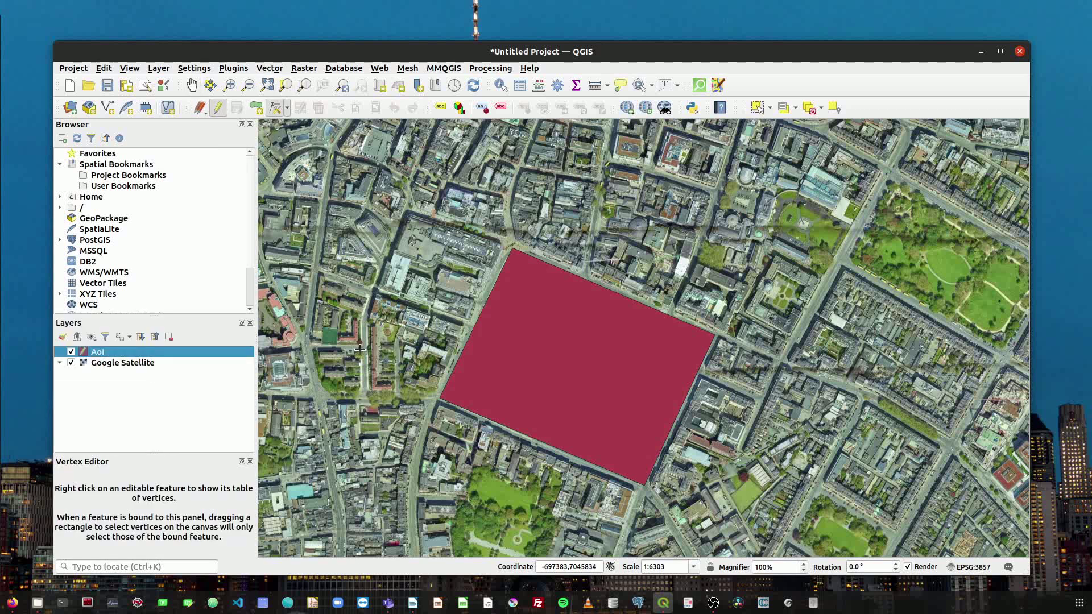
click(275, 109)
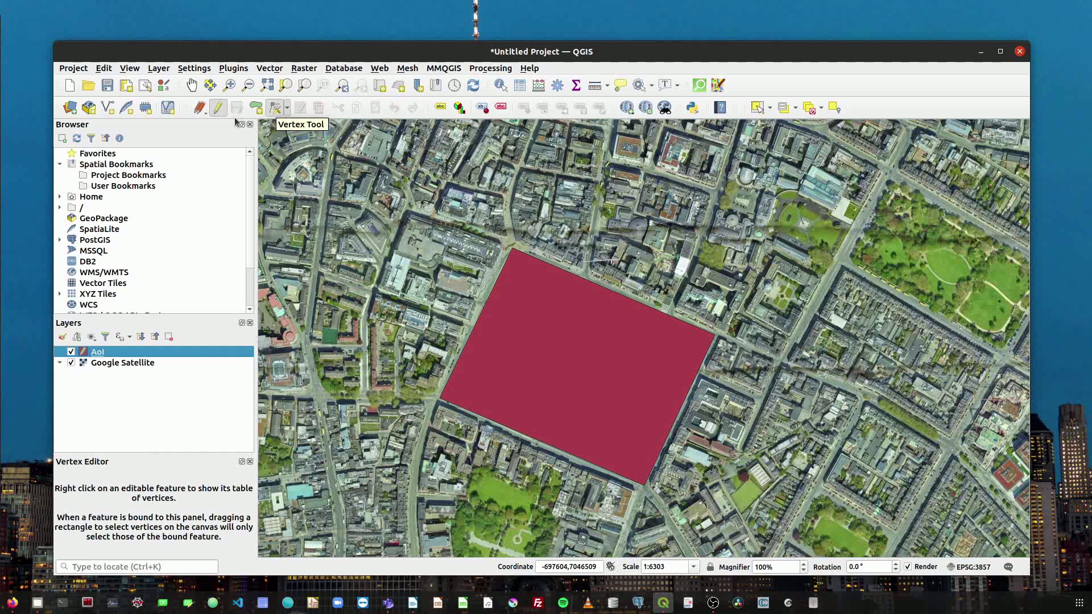
right_click(609, 370)
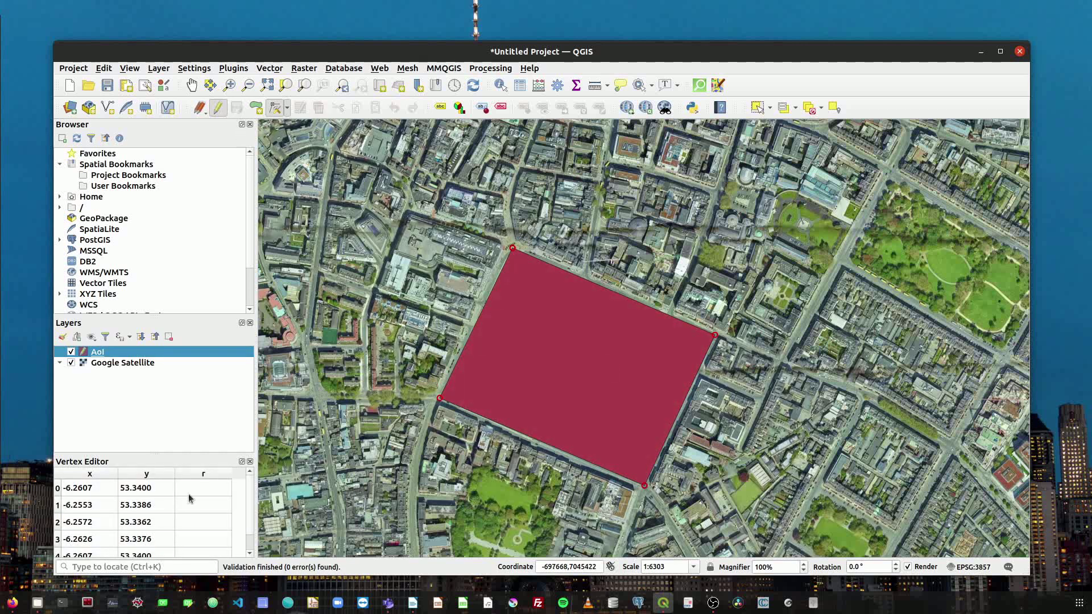
click(92, 489)
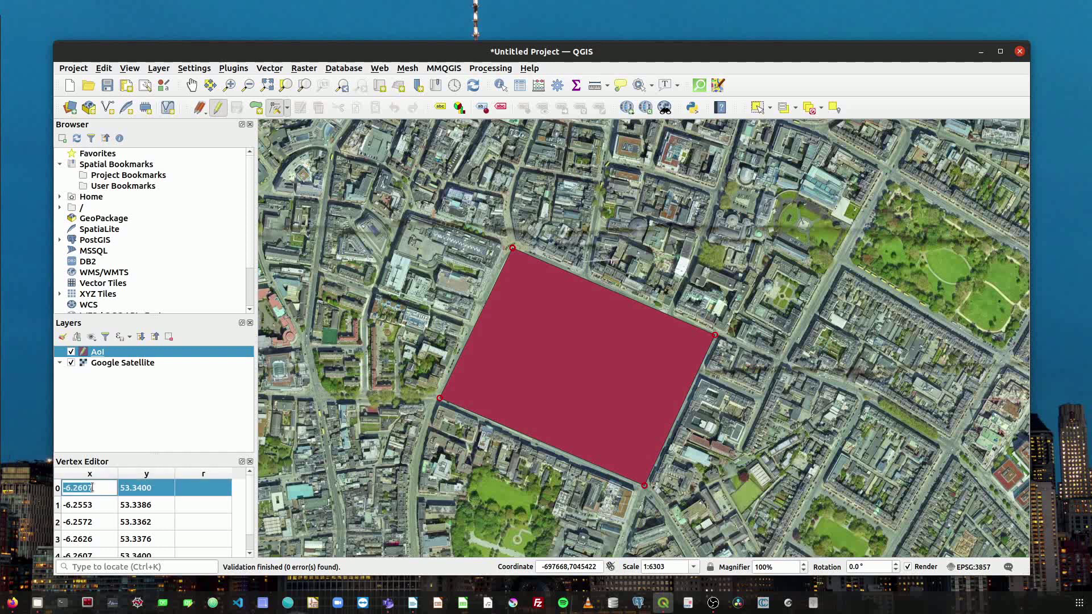
double_click(151, 487)
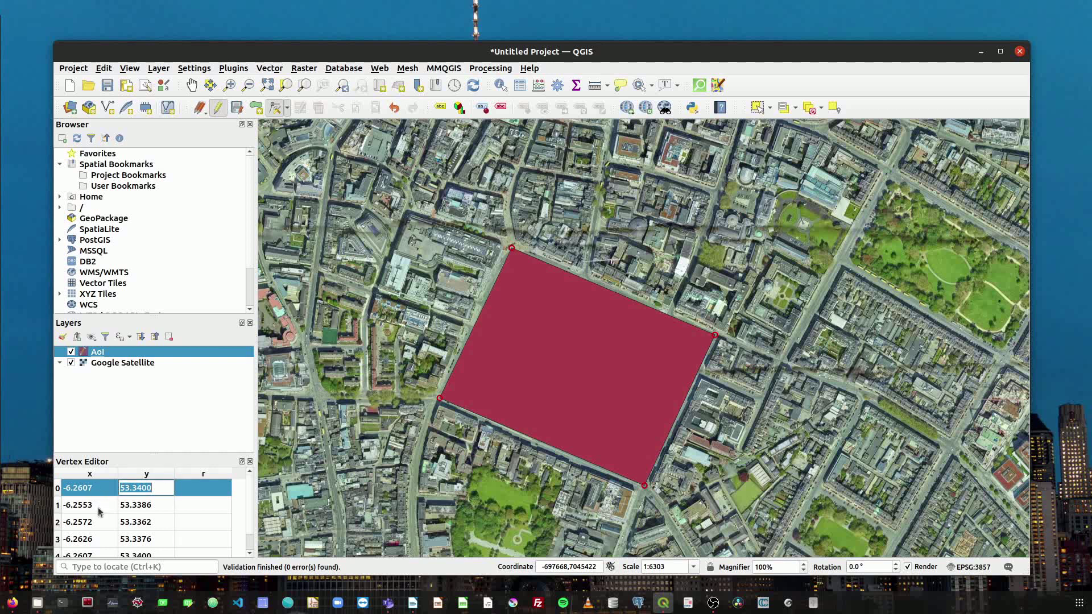
- Edit vertex 2's y coordinate in the Vertex Editor
double_click(152, 522)
click(153, 522)
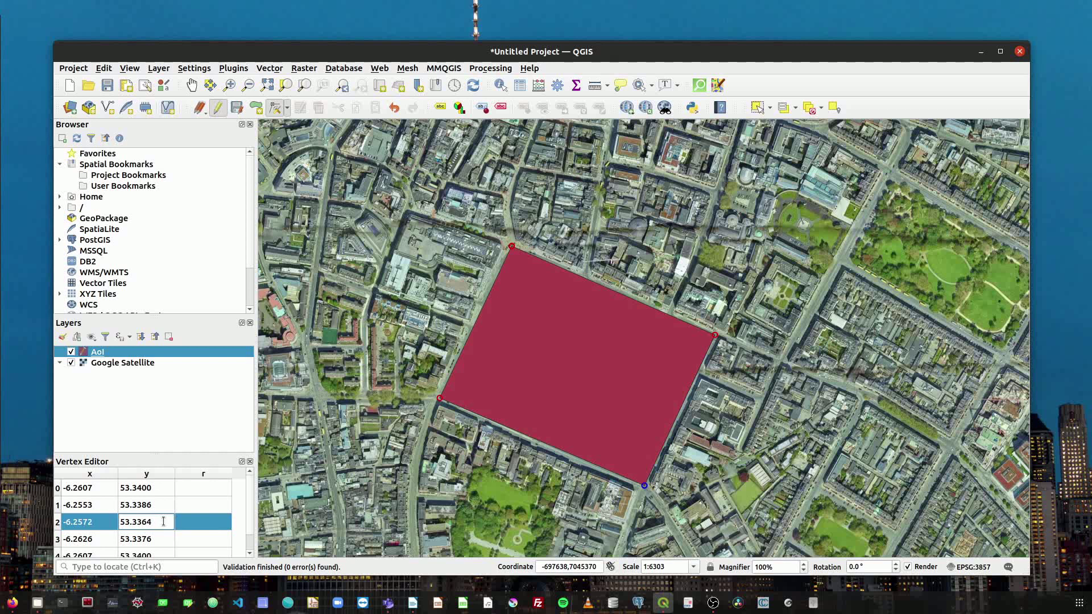
key(Return)
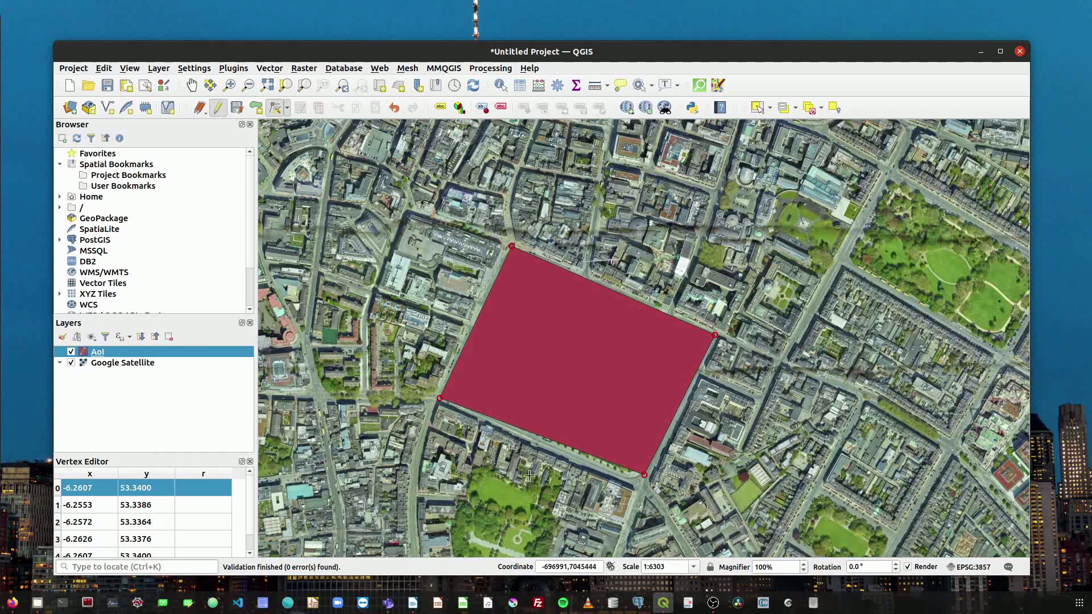
key(Escape)
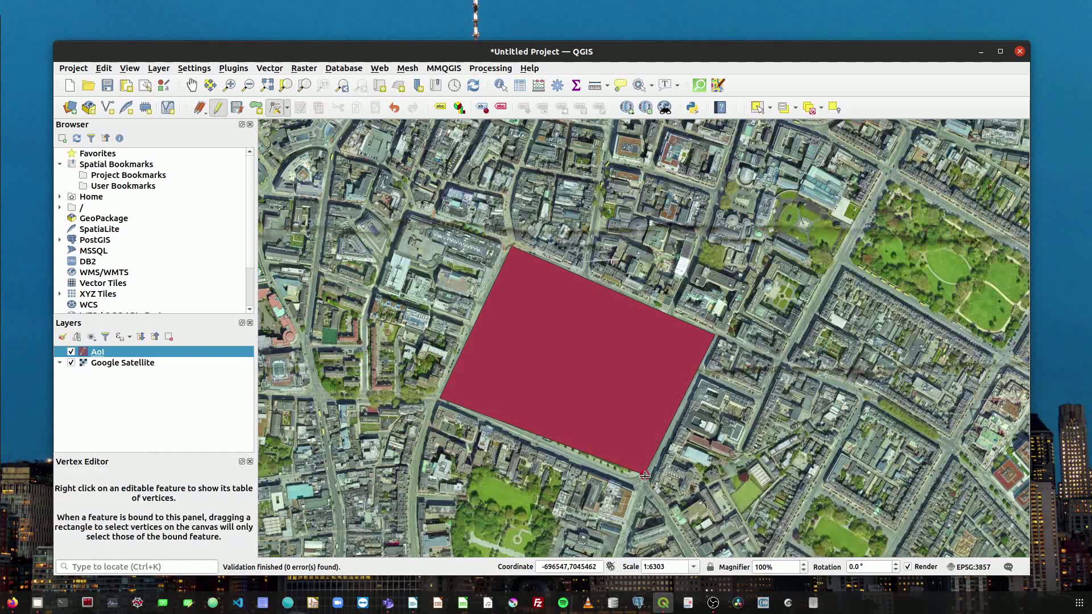
- Correct vertex 2's y to 53.3363, then stop editing and save the AoI layer
right_click(646, 474)
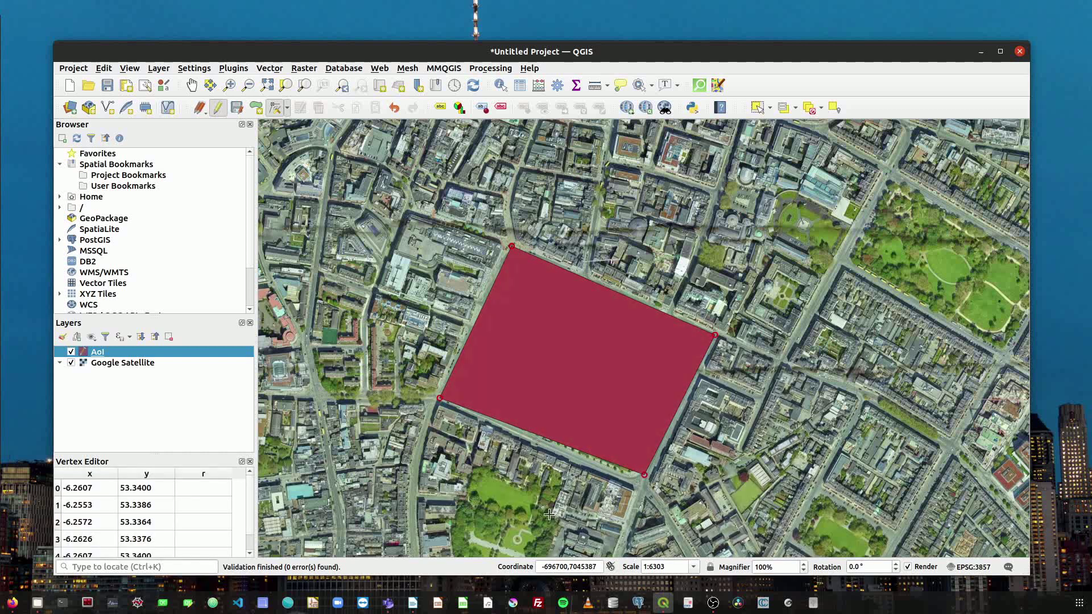
scroll(192, 533, down, 1)
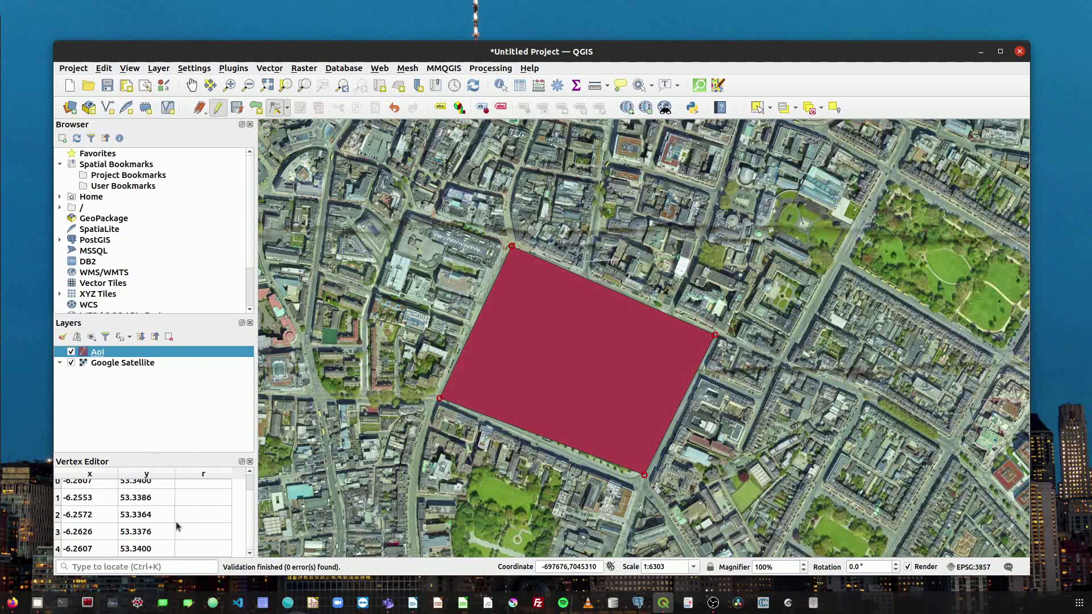
scroll(176, 527, up, 1)
scroll(177, 526, down, 1)
double_click(151, 514)
click(161, 514)
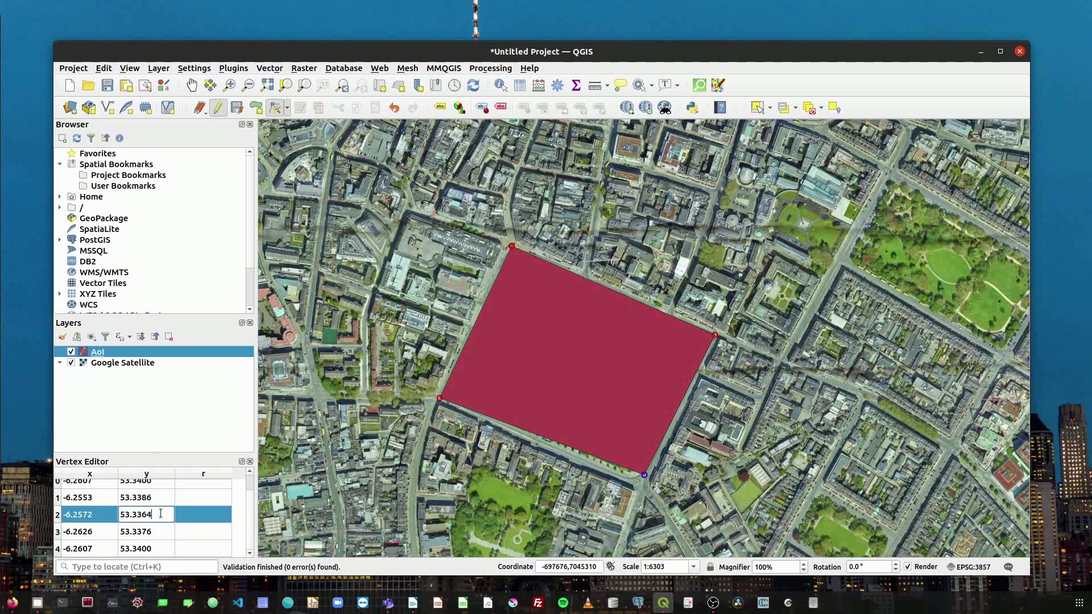
text(3)
key(Return)
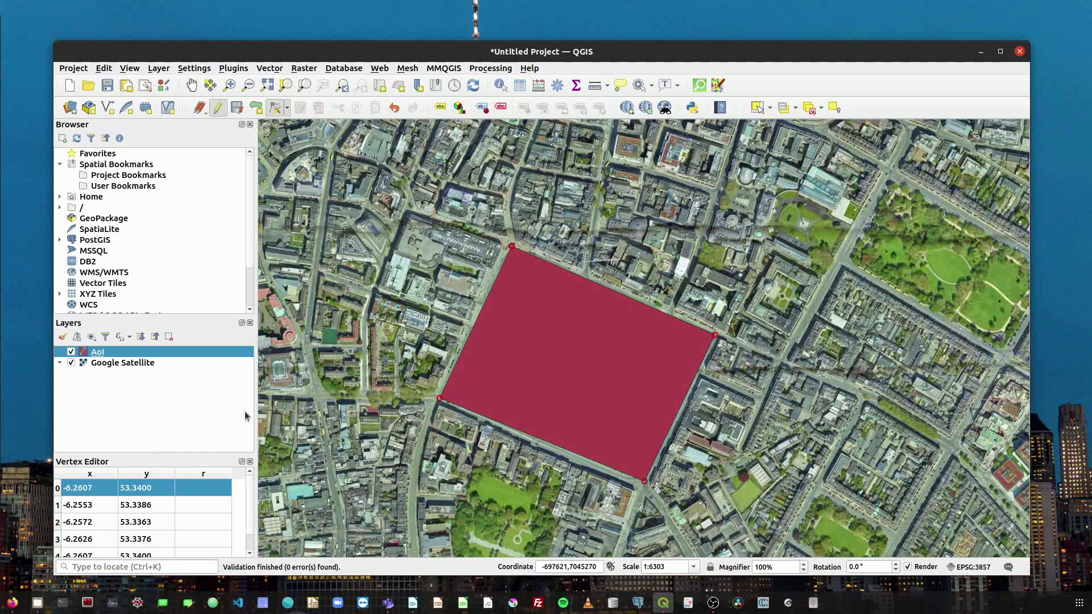
click(218, 107)
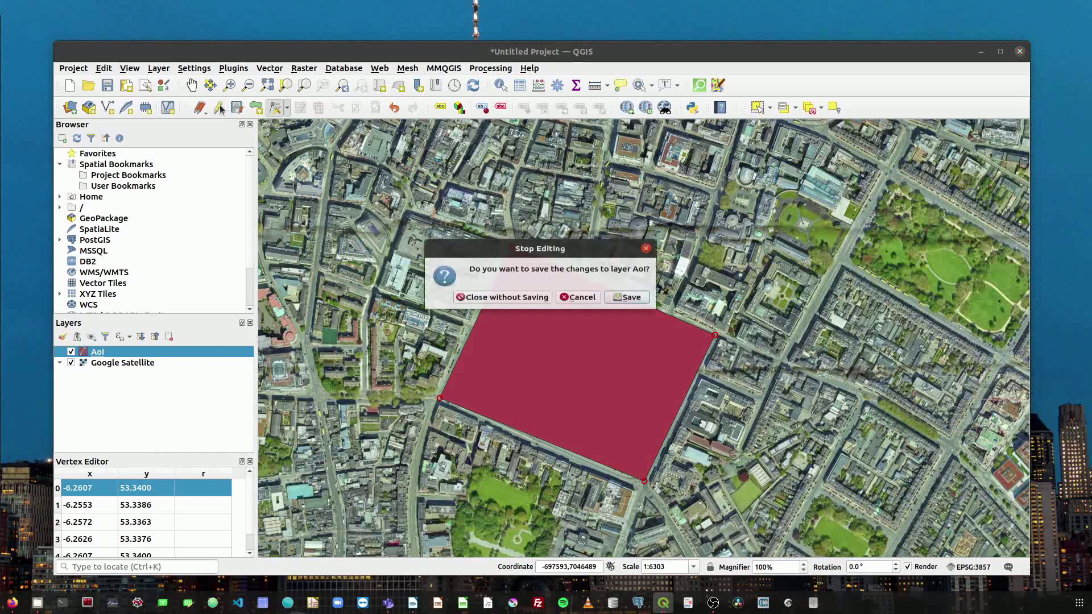
click(628, 301)
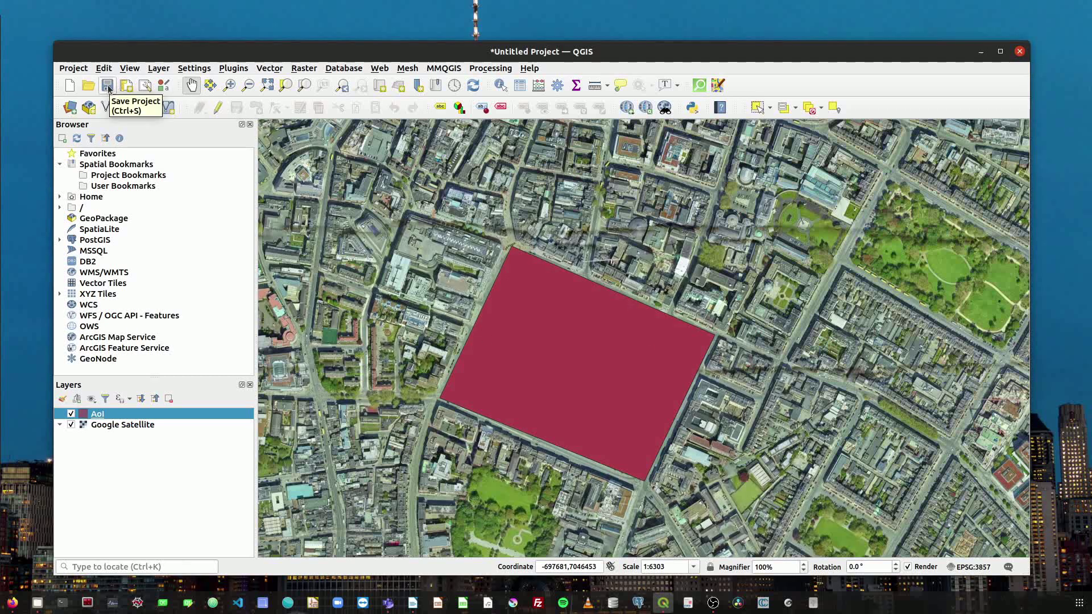
- Open Save Features As for the AoI layer with GeoJSON format in EPSG:4326
right_click(111, 417)
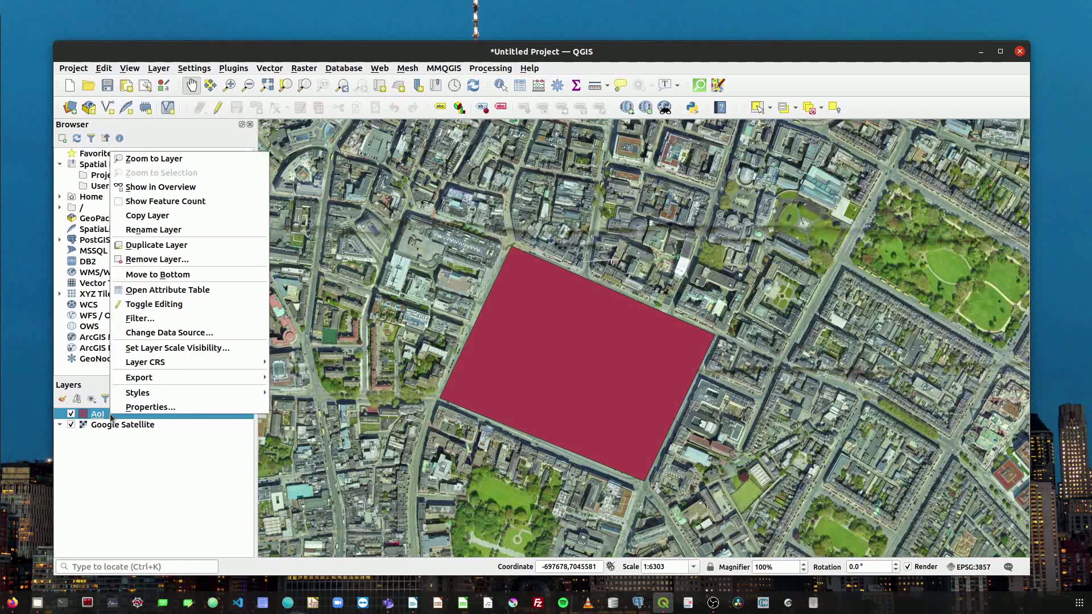
click(97, 420)
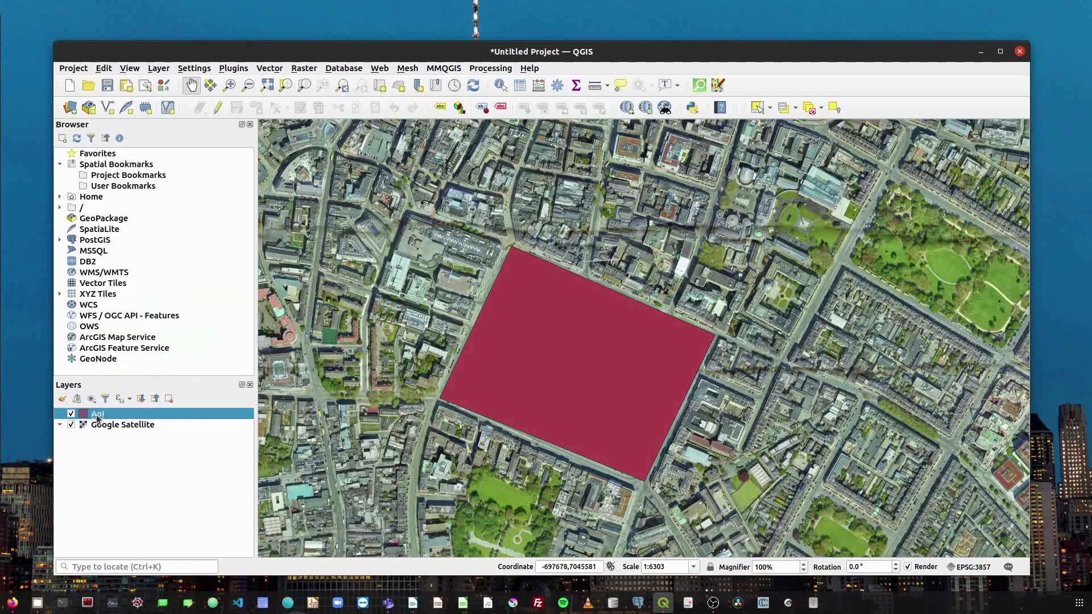
right_click(97, 419)
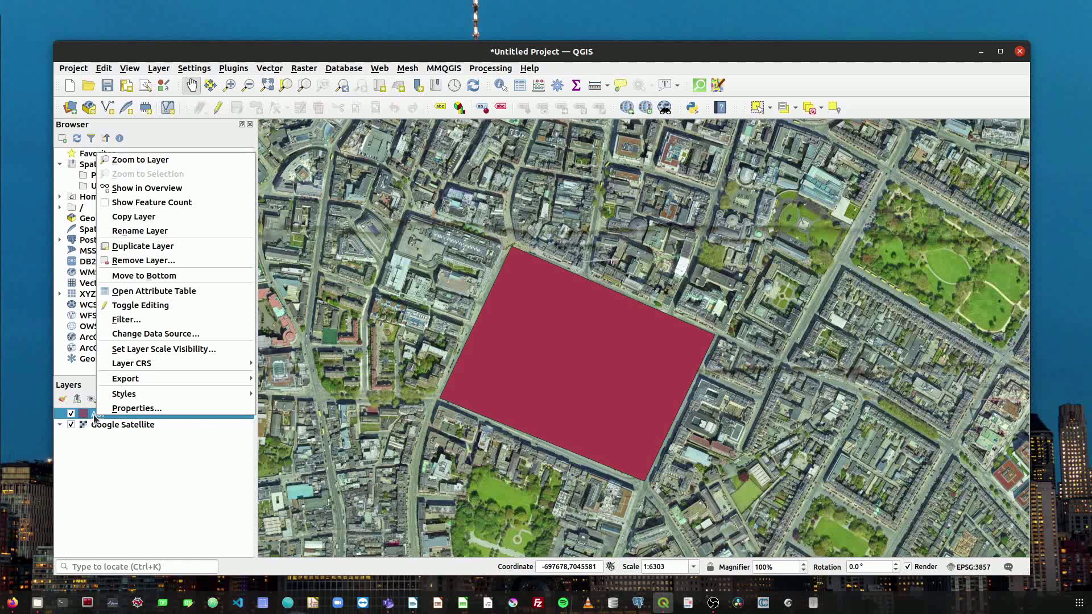
mouse_move(149, 380)
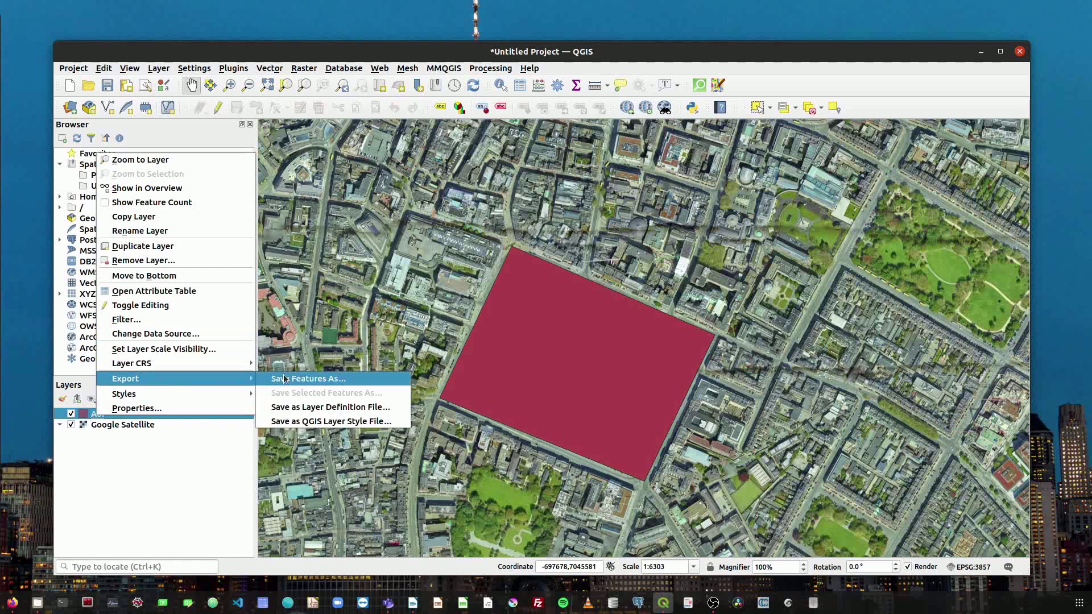
click(305, 380)
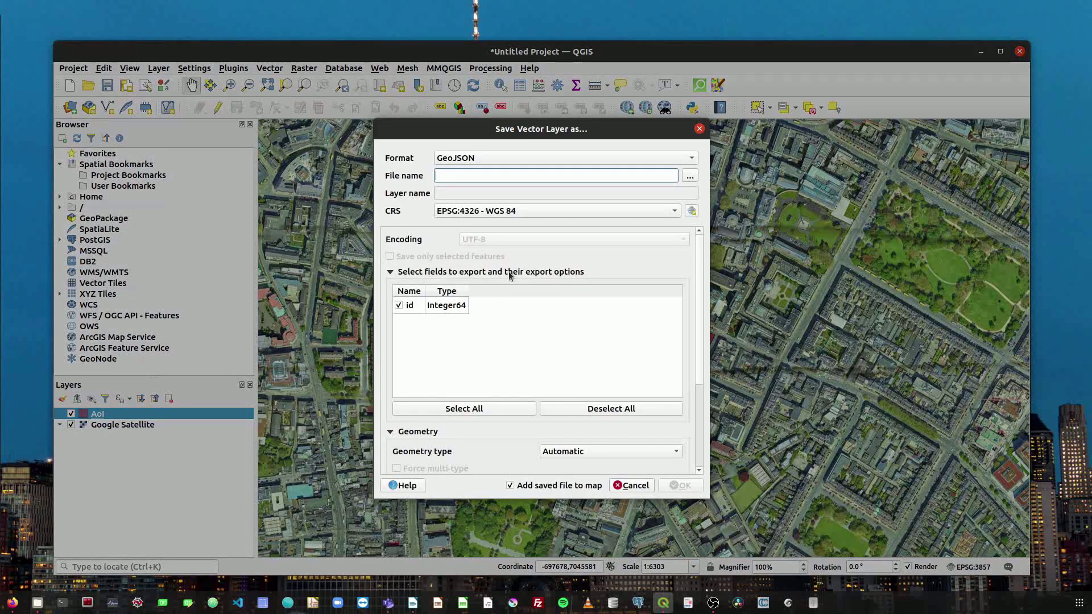
click(469, 163)
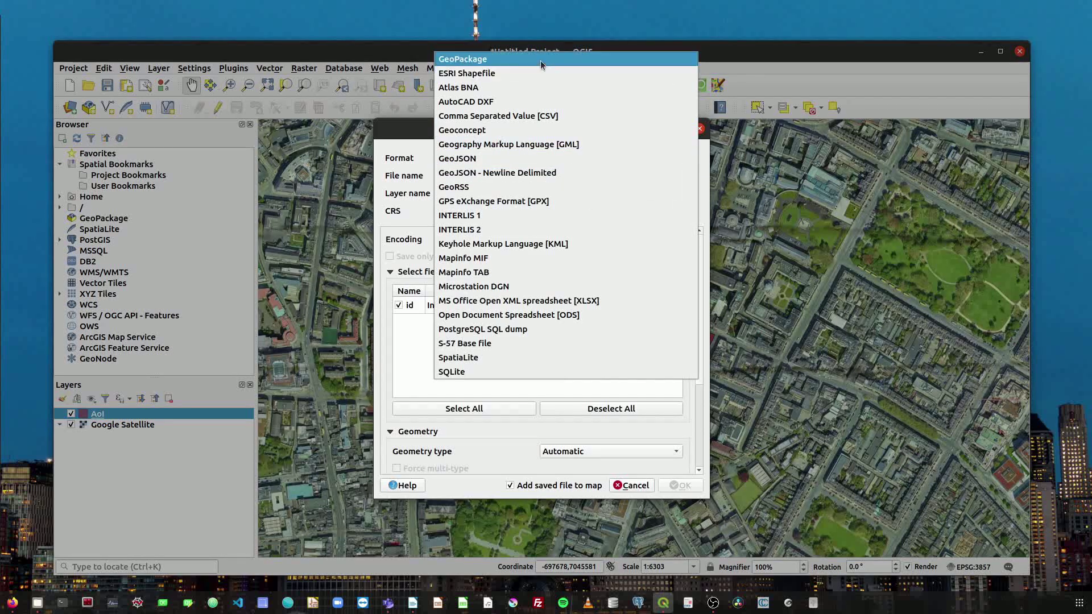
click(455, 158)
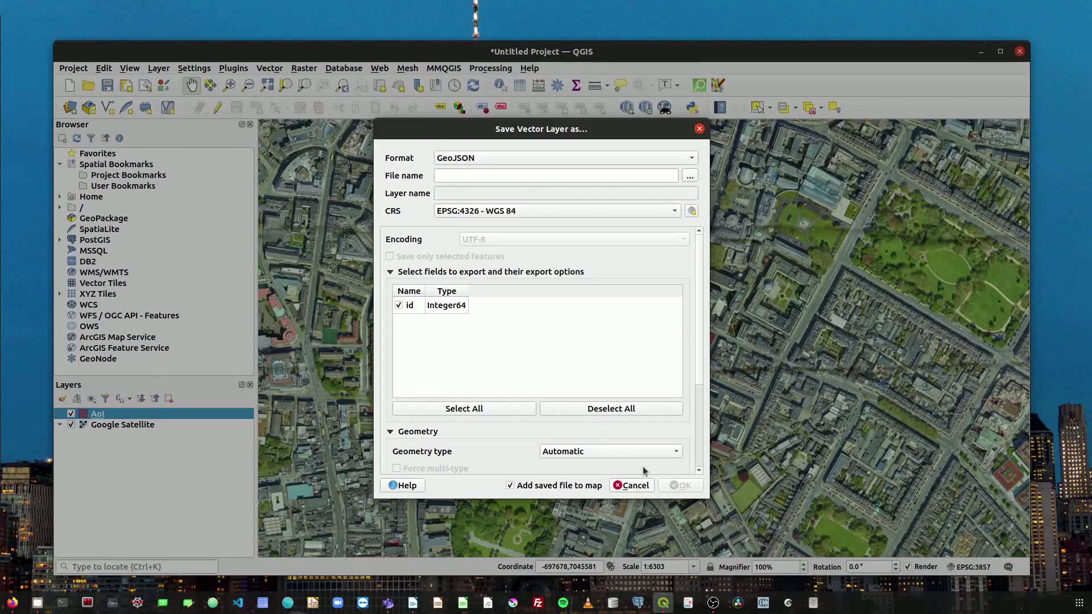